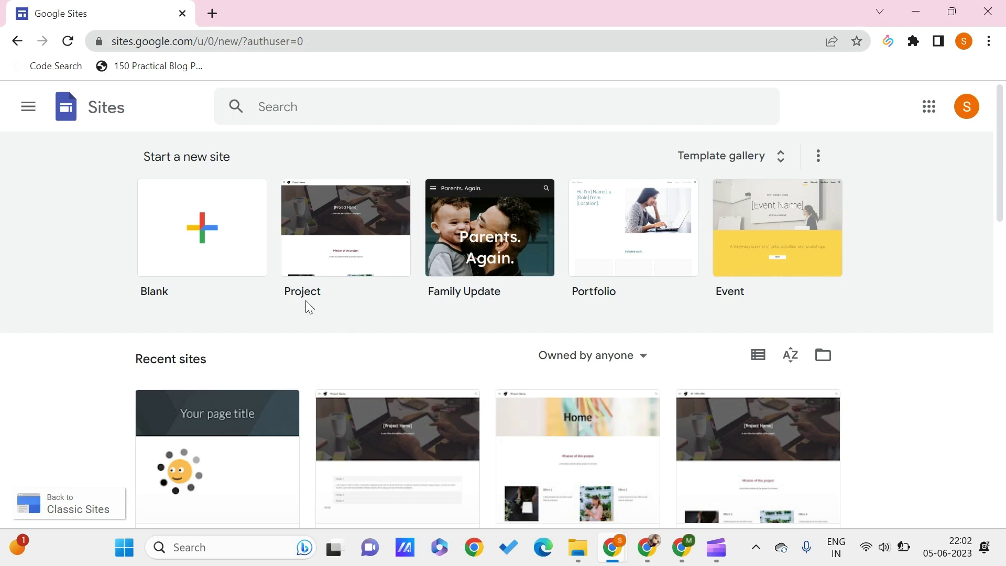
- Create a new site from the Project template in the template gallery
{"action": "left_click", "coordinate": [702, 167]}
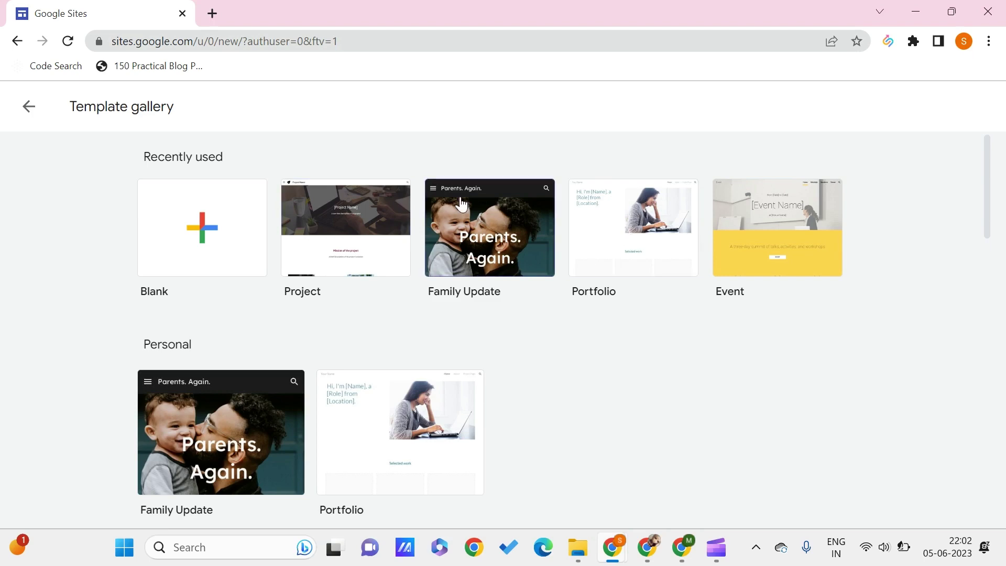
{"action": "left_click", "coordinate": [347, 263]}
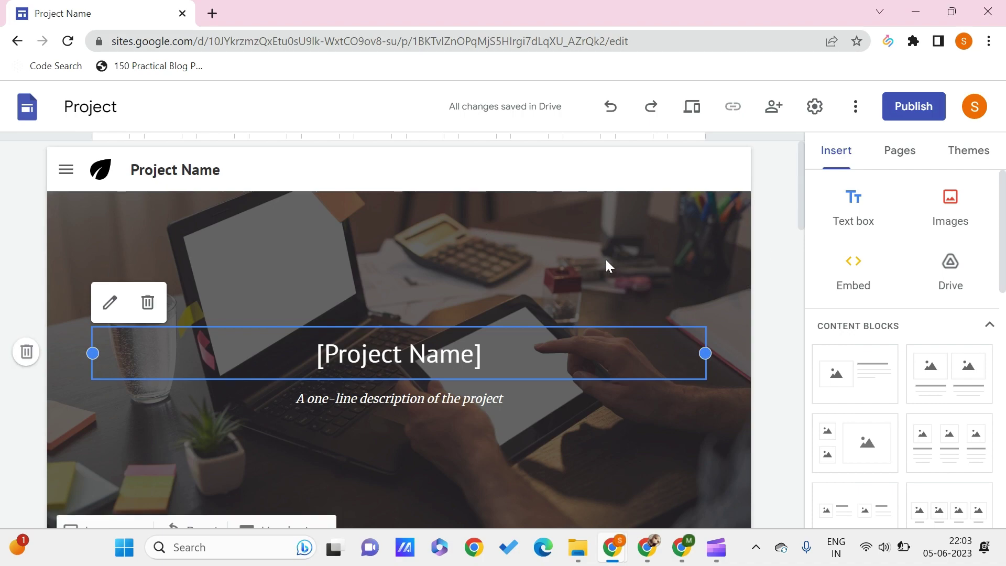
- Show the Themes panel with the custom theme option and Google's Simple theme
{"action": "scroll", "coordinate": [605, 260], "scroll_direction": "down", "scroll_amount": 15}
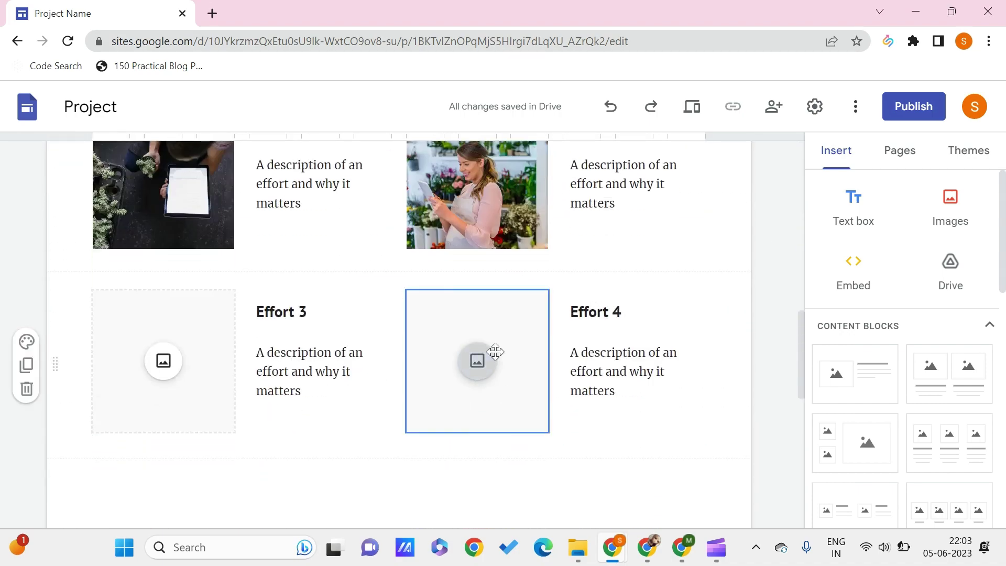
{"action": "scroll", "coordinate": [566, 328], "scroll_direction": "up", "scroll_amount": 5}
{"action": "scroll", "coordinate": [566, 328], "scroll_direction": "up", "scroll_amount": 8}
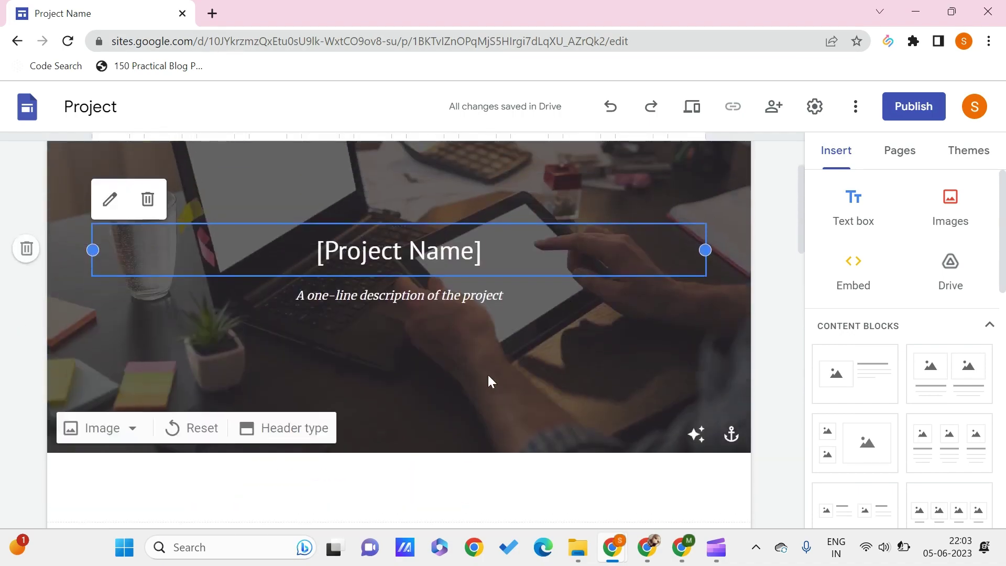
{"action": "scroll", "coordinate": [488, 375], "scroll_direction": "down", "scroll_amount": 7}
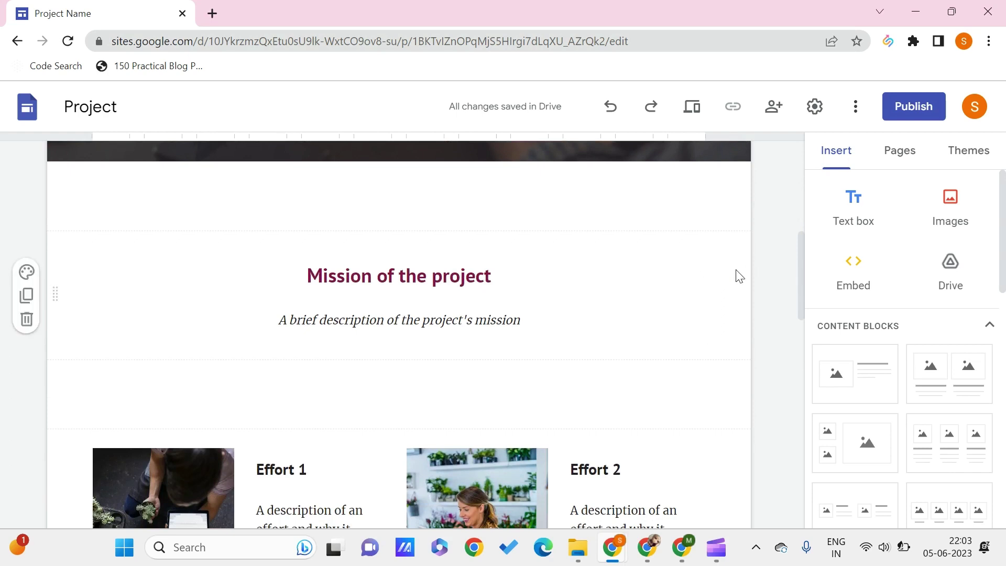
{"action": "left_click", "coordinate": [952, 157]}
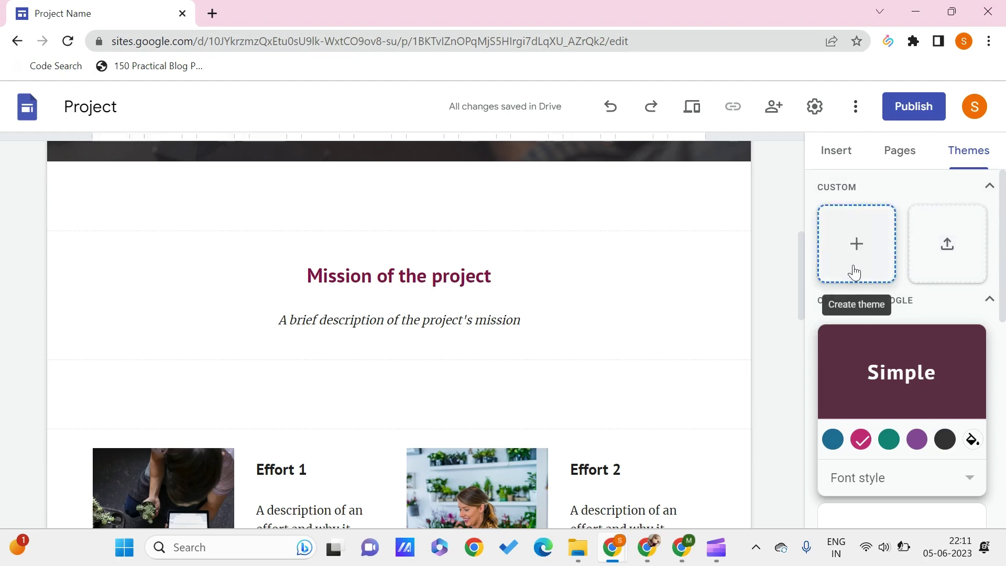
- Start a new custom theme and name it Summer
{"action": "left_click", "coordinate": [849, 250]}
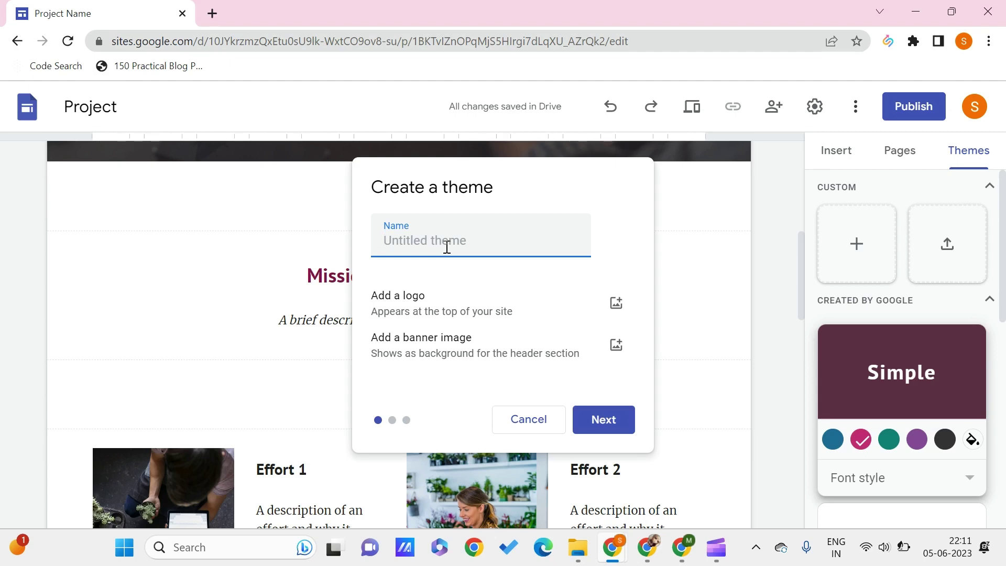
{"action": "type", "text": "Summer"}
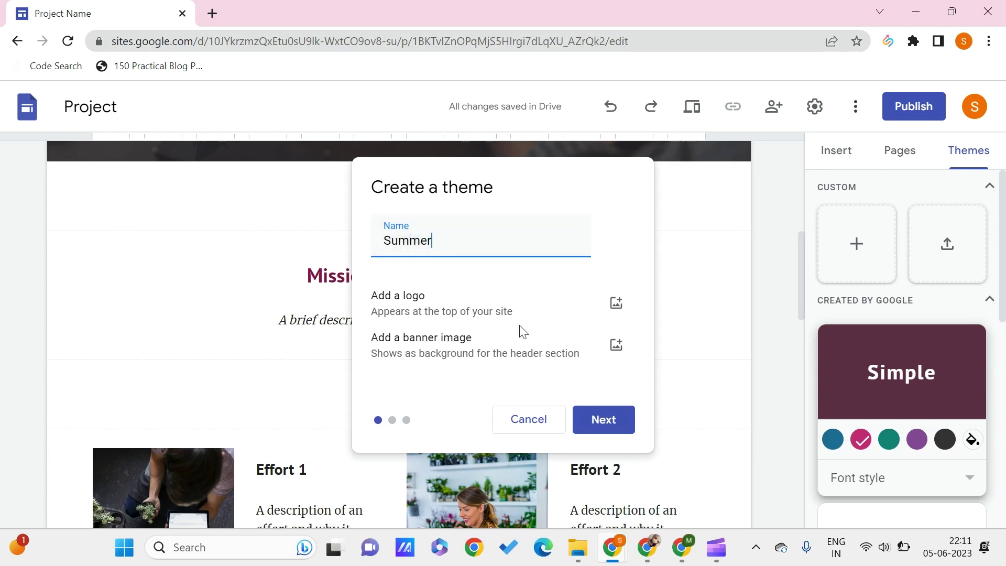
- Choose the brown-and-black preset colour palette for the Summer theme
{"action": "left_click", "coordinate": [600, 429]}
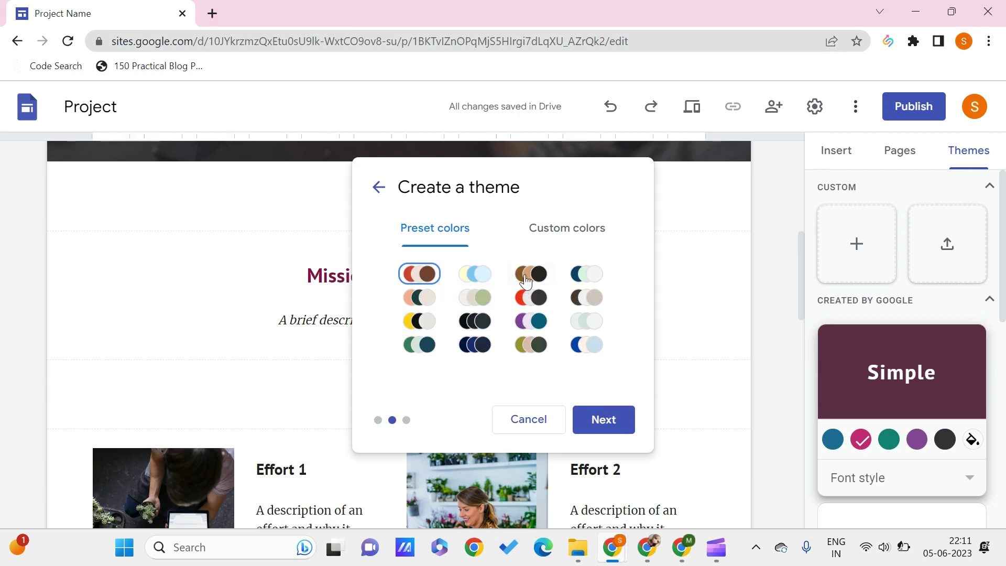
{"action": "left_click", "coordinate": [556, 238]}
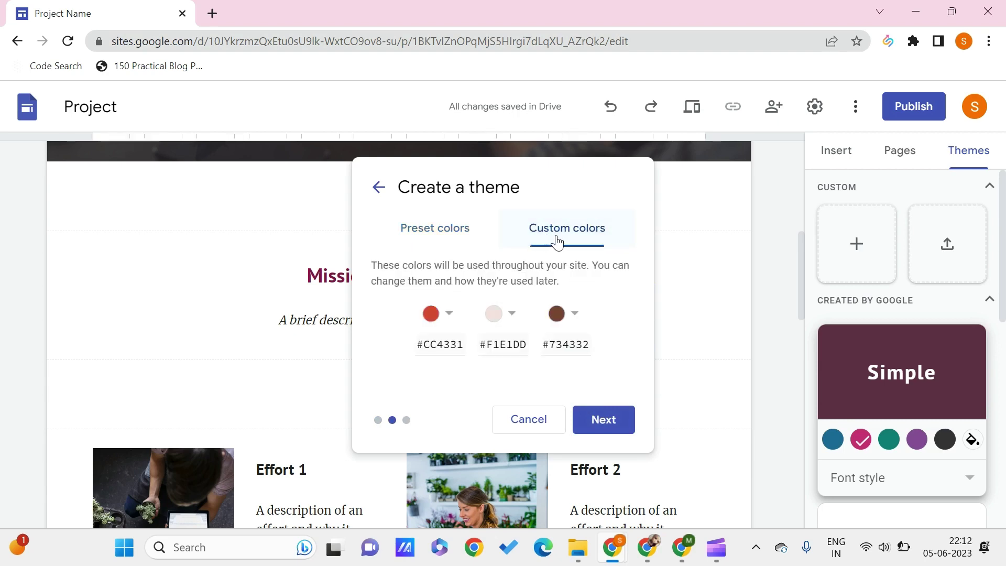
{"action": "left_click", "coordinate": [449, 315]}
{"action": "scroll", "coordinate": [497, 168], "scroll_direction": "up", "scroll_amount": 1}
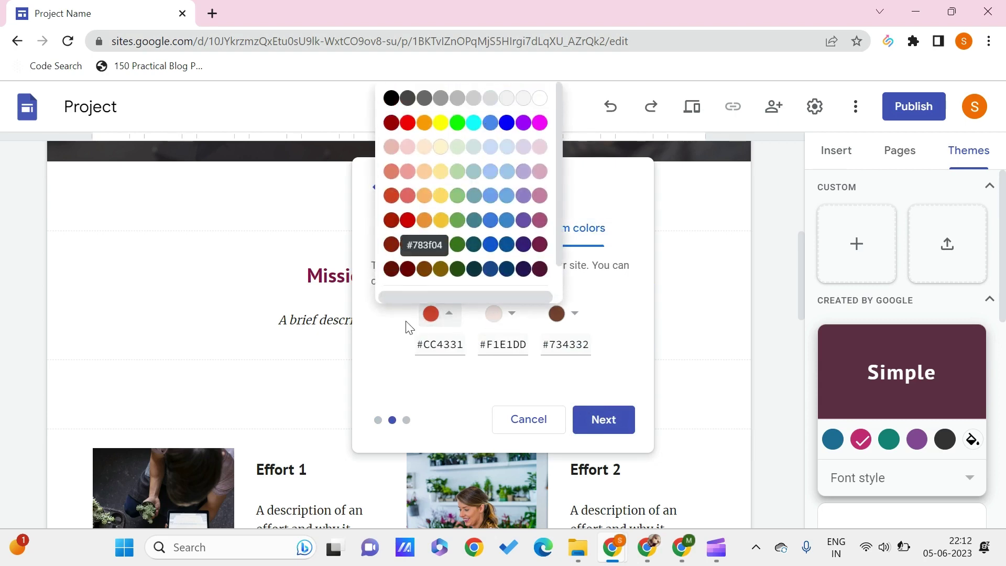
{"action": "left_click", "coordinate": [376, 360]}
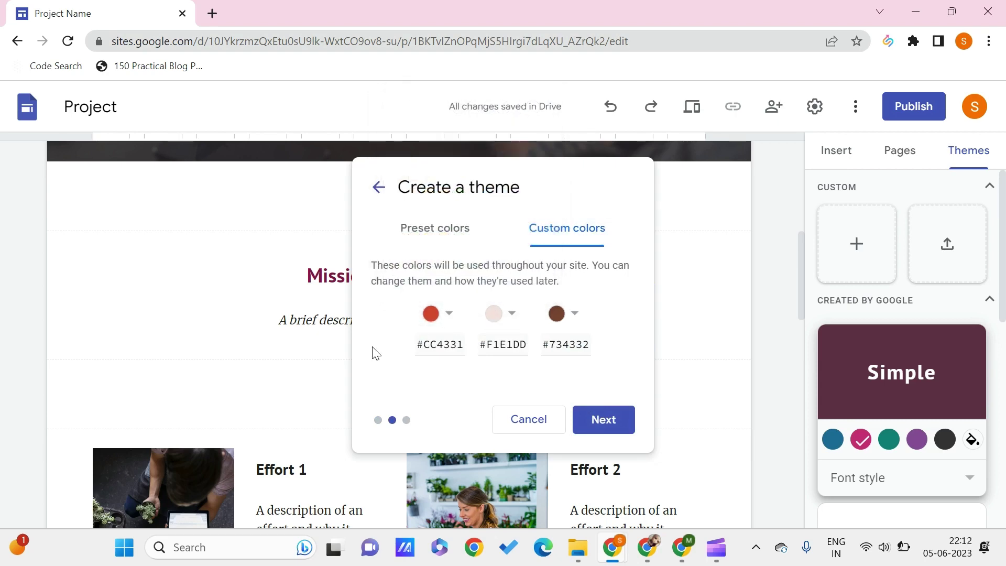
{"action": "left_click", "coordinate": [446, 235]}
{"action": "left_click", "coordinate": [557, 232]}
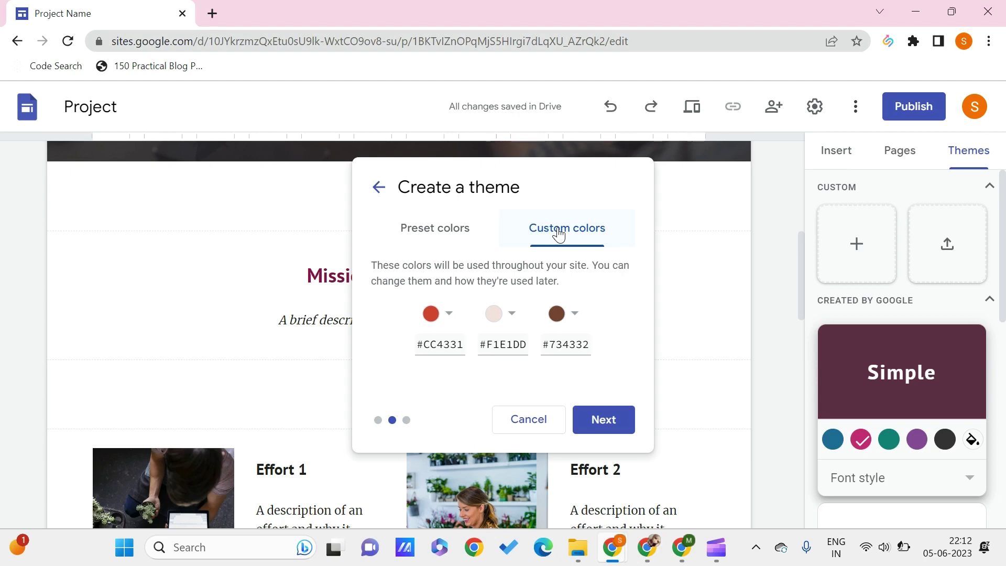
{"action": "left_click", "coordinate": [420, 230]}
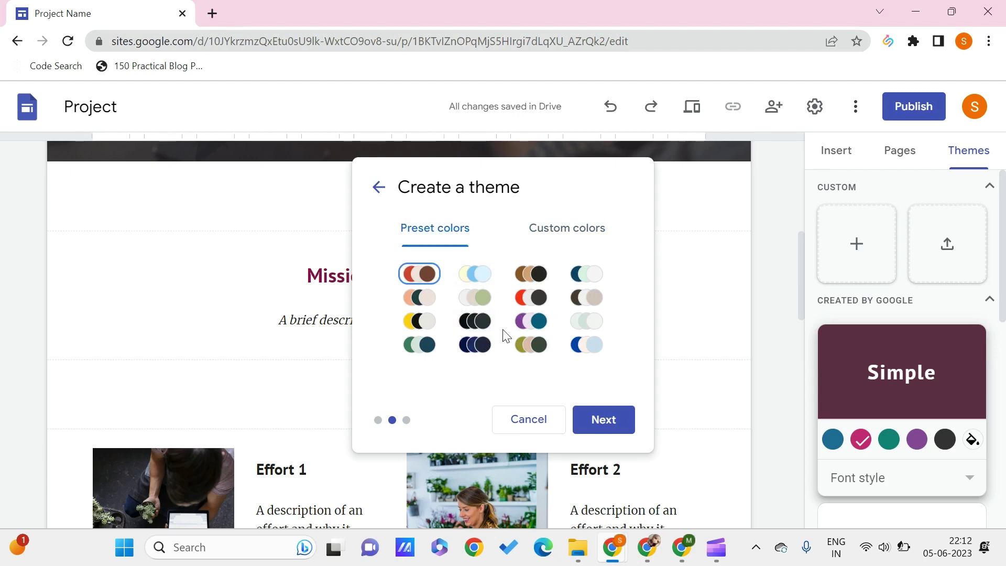
{"action": "left_click", "coordinate": [527, 282]}
- Keep Libre Baskerville for titles and body text and create the Summer theme
{"action": "left_click", "coordinate": [612, 431]}
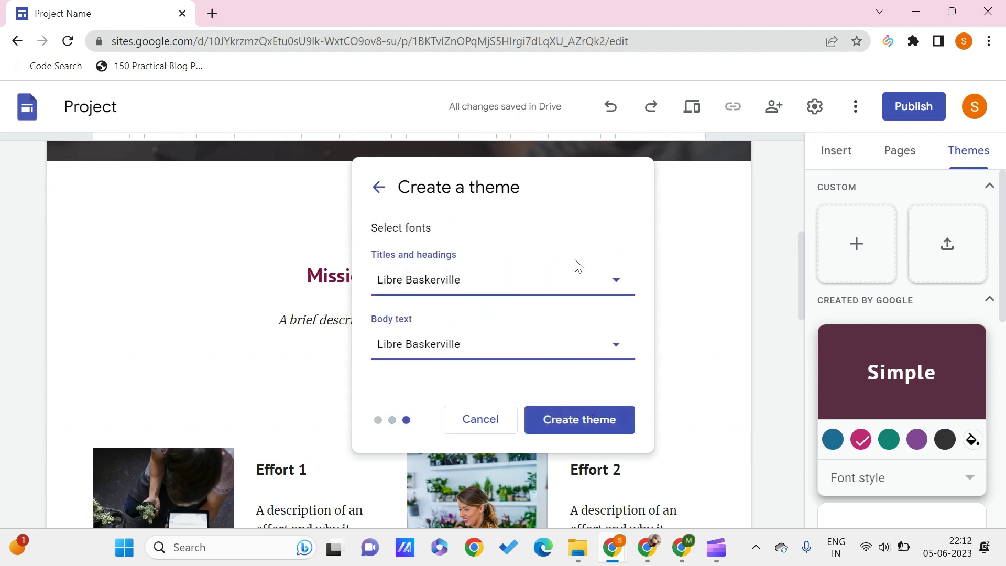
{"action": "left_click", "coordinate": [564, 291]}
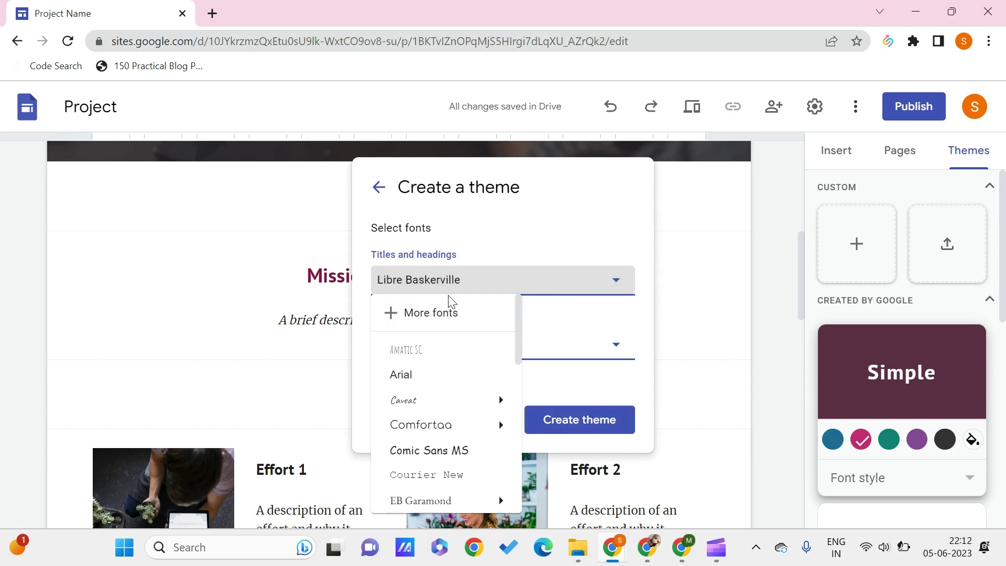
{"action": "left_click", "coordinate": [556, 215]}
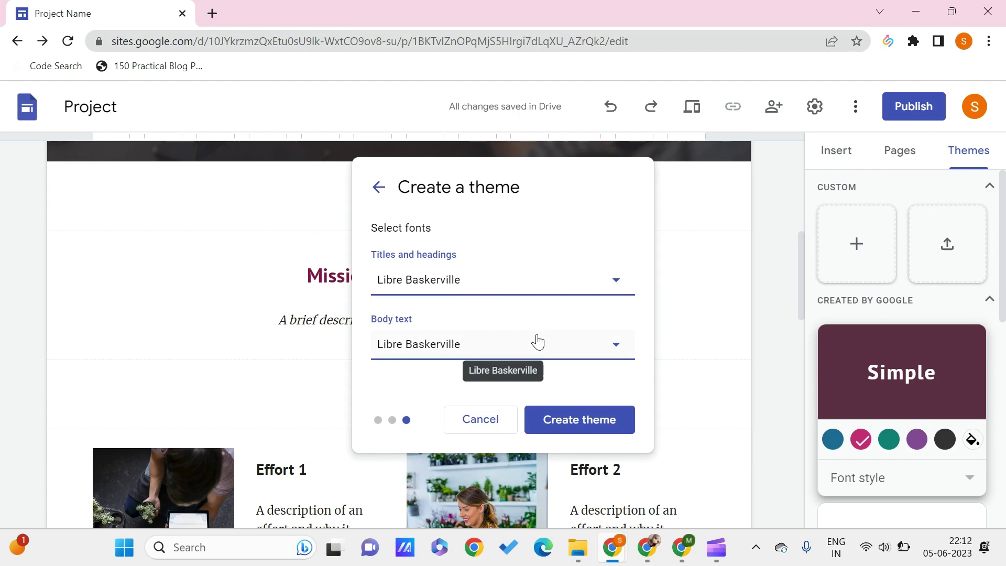
{"action": "left_click", "coordinate": [483, 354]}
{"action": "left_click", "coordinate": [576, 393]}
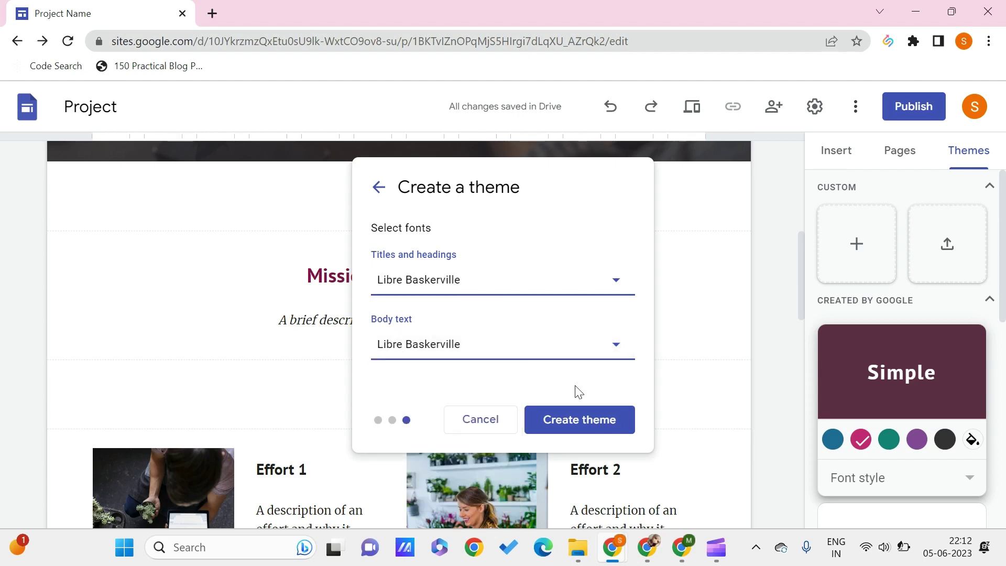
{"action": "left_click", "coordinate": [564, 422]}
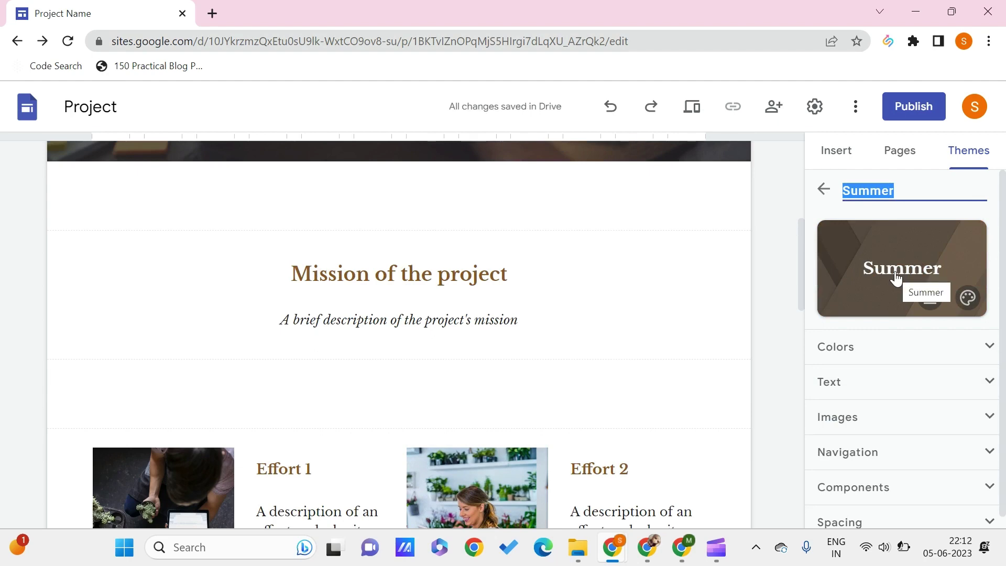
{"action": "left_click", "coordinate": [827, 191]}
- Create a Rainy theme with the grey-and-green palette and DM Serif Text/DM Sans fonts
{"action": "left_click", "coordinate": [843, 367]}
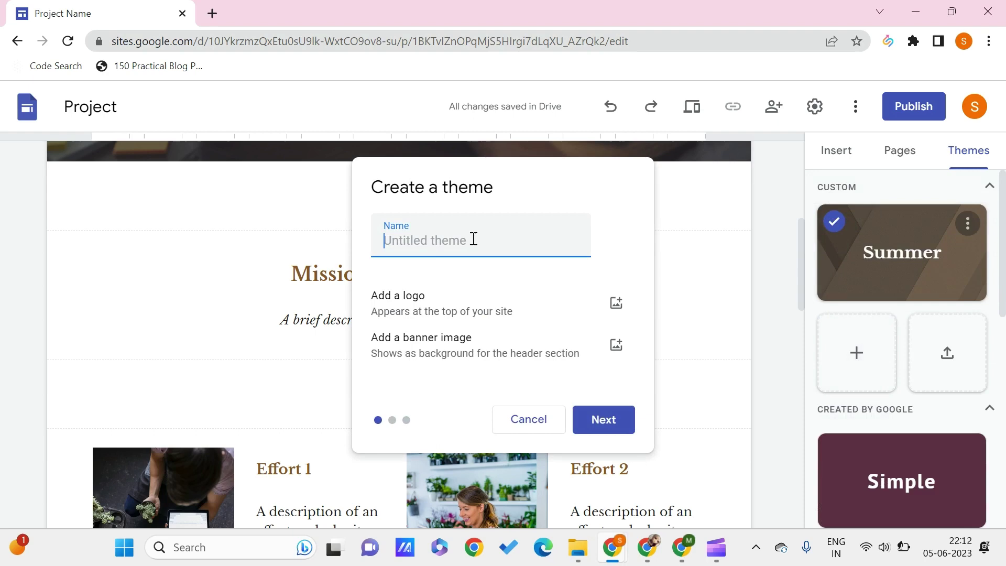
{"action": "type", "text": "Rain"}
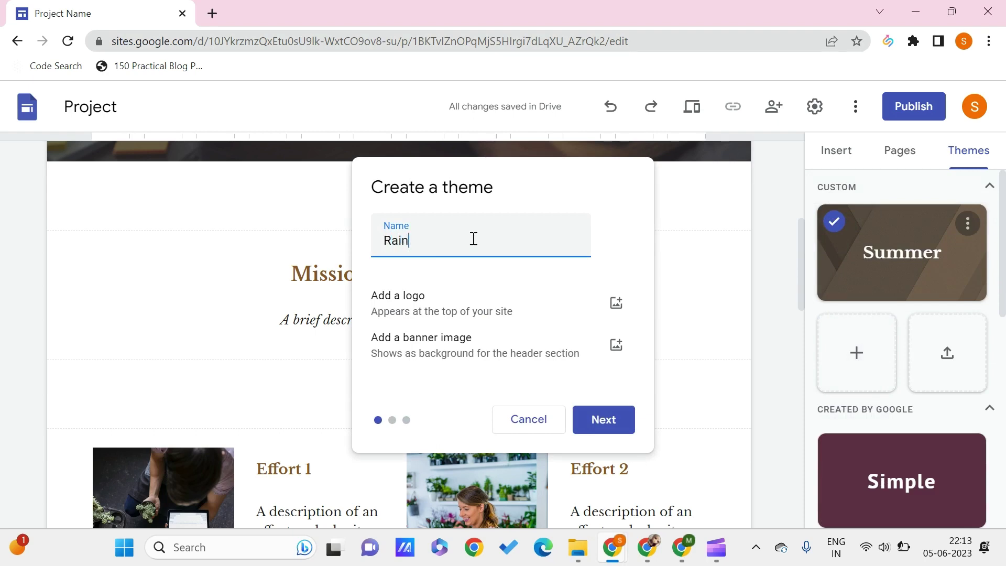
{"action": "type", "text": "y"}
{"action": "left_click", "coordinate": [603, 419]}
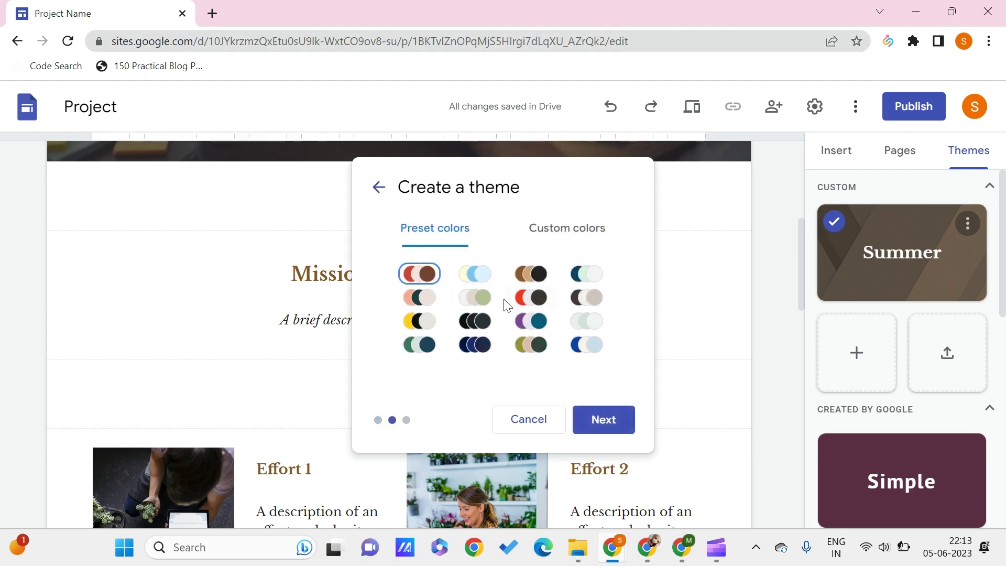
{"action": "left_click", "coordinate": [477, 297]}
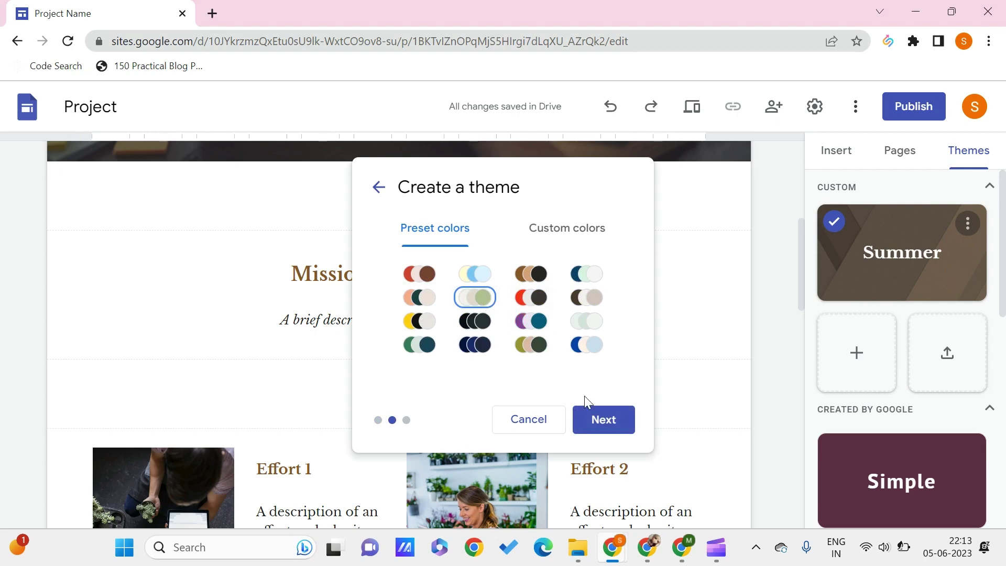
{"action": "left_click", "coordinate": [597, 419]}
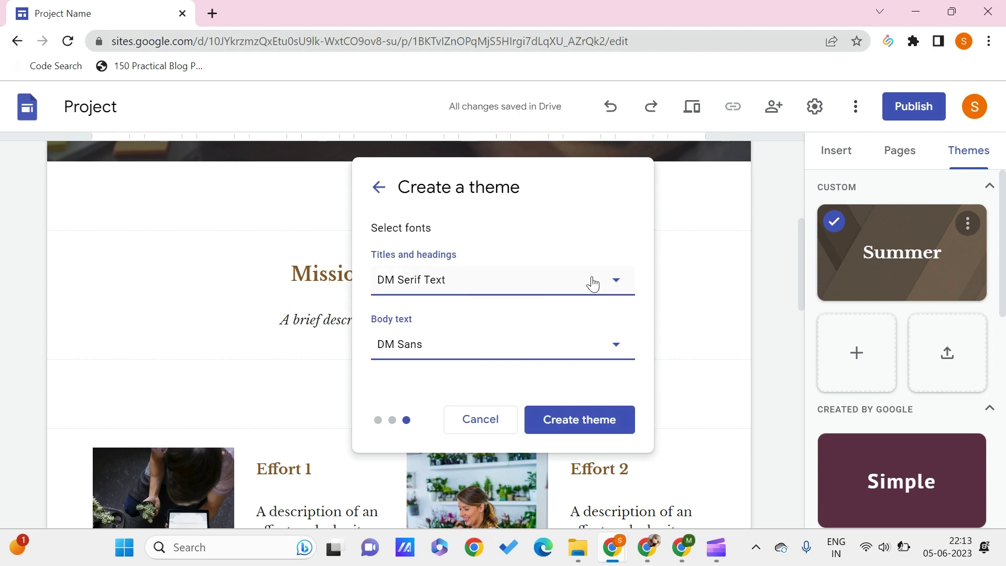
{"action": "left_click", "coordinate": [578, 427]}
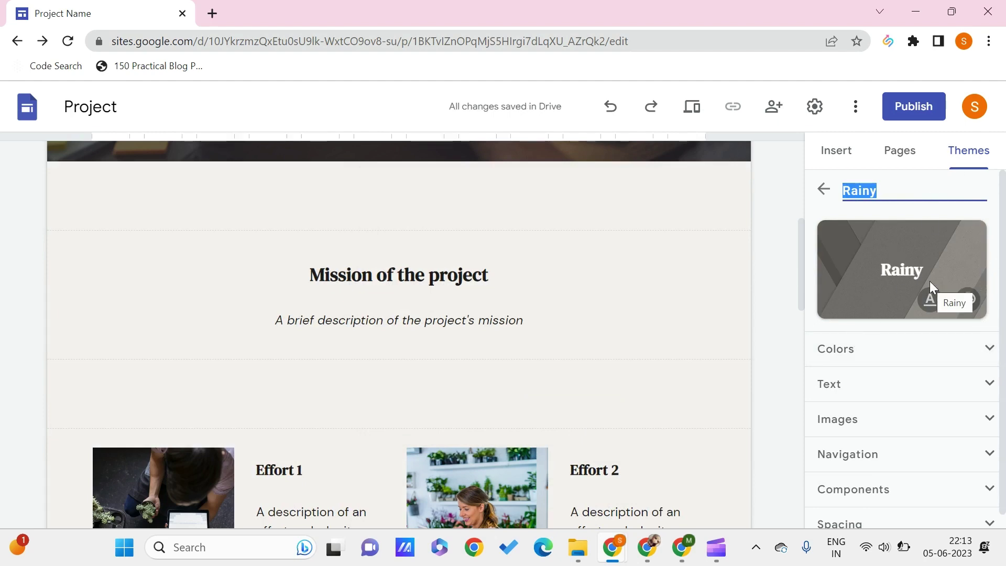
{"action": "left_click", "coordinate": [824, 189]}
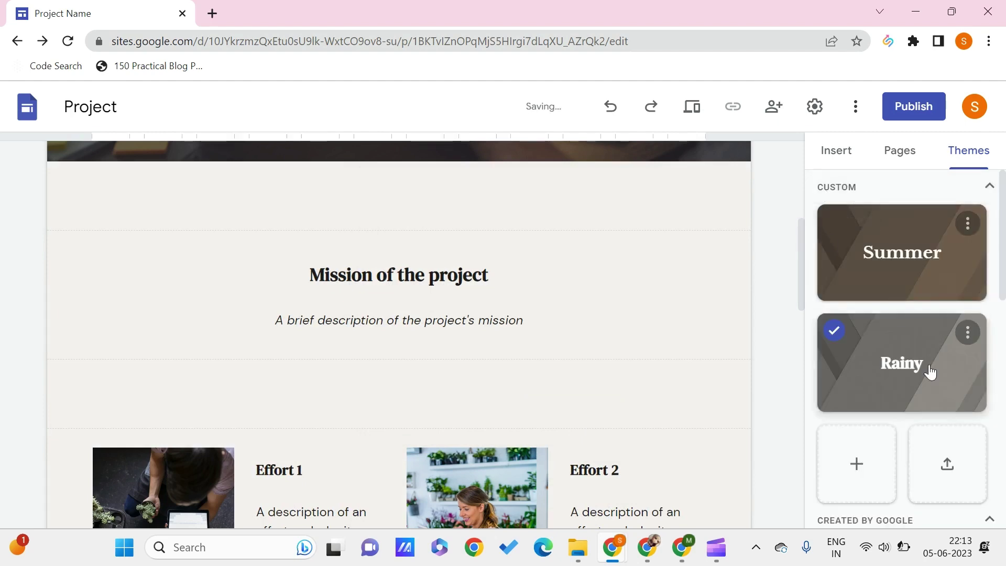
- Create the Winter theme, then try the Summer, Rainy and Winter themes on the site
{"action": "left_click", "coordinate": [854, 451]}
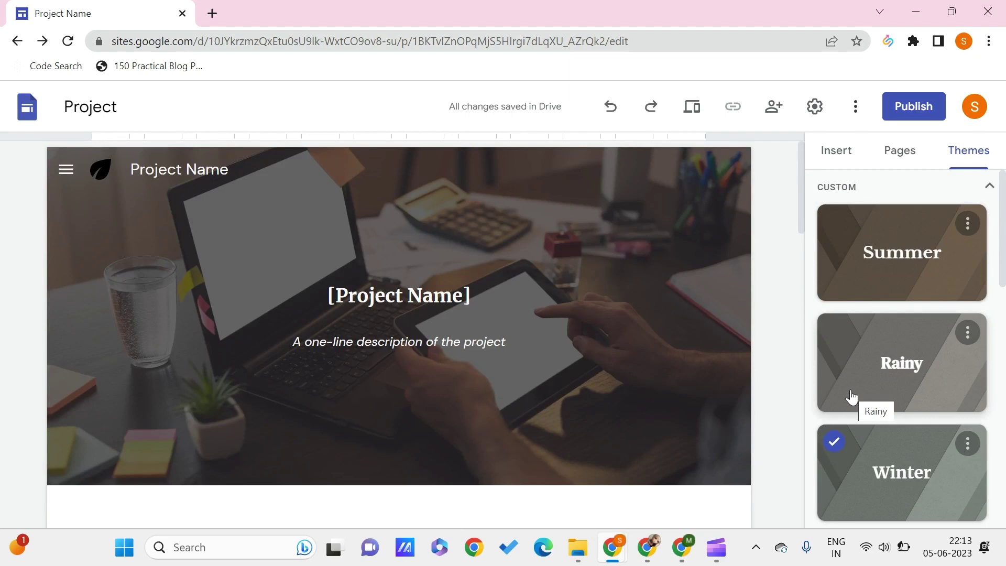
{"action": "left_click", "coordinate": [880, 274]}
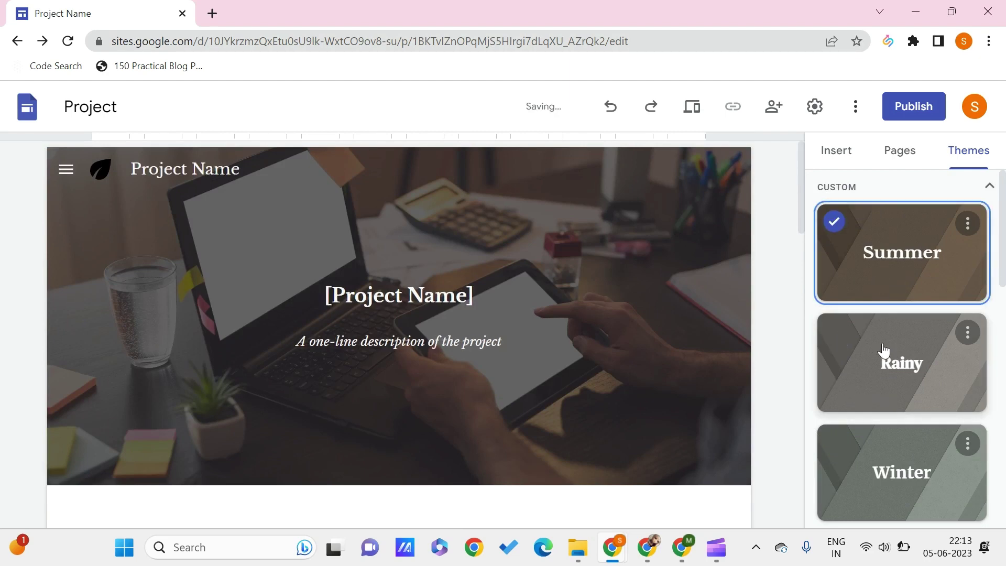
{"action": "left_click", "coordinate": [883, 350]}
{"action": "left_click", "coordinate": [882, 251]}
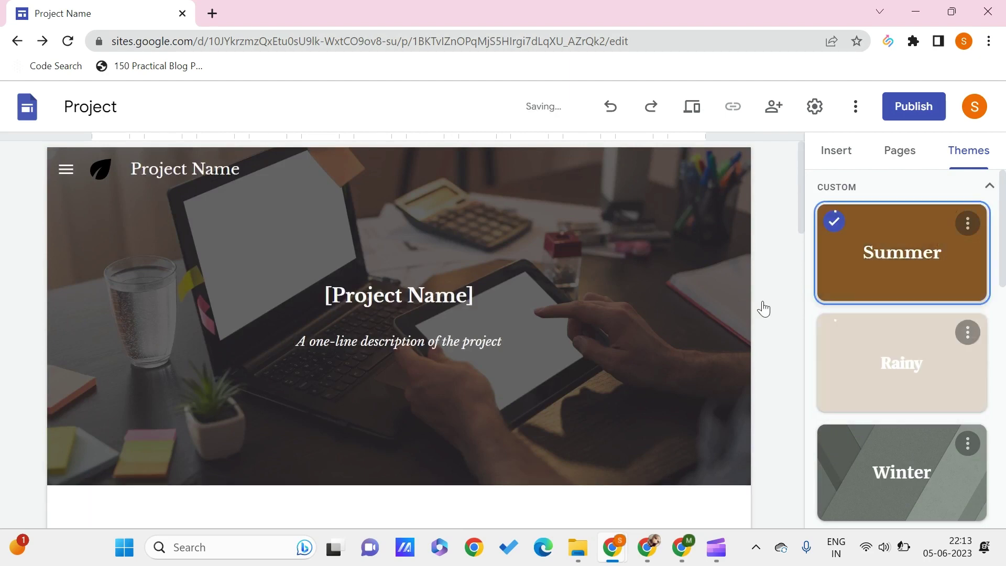
{"action": "scroll", "coordinate": [604, 341], "scroll_direction": "down", "scroll_amount": 10}
{"action": "left_click", "coordinate": [907, 395]}
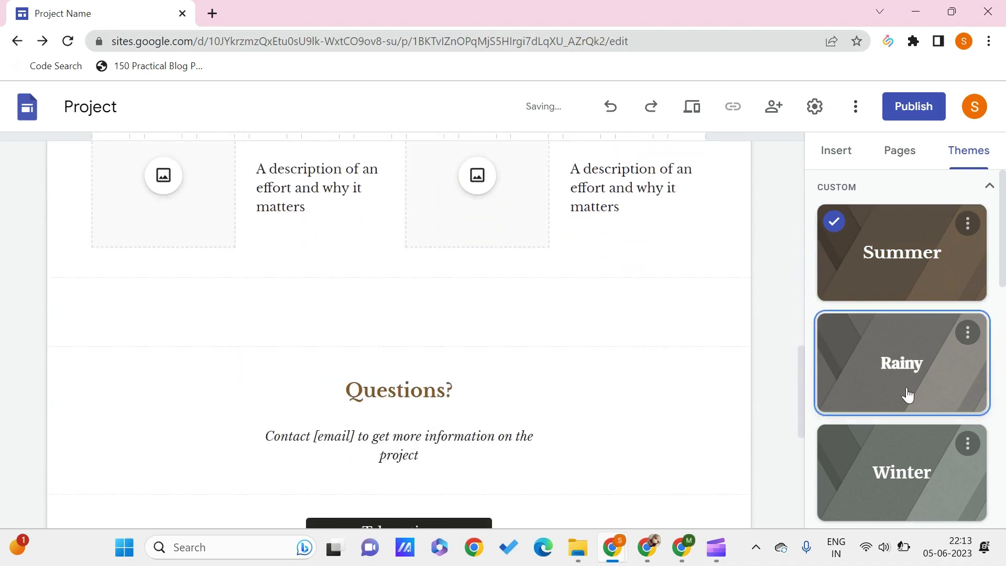
{"action": "left_click", "coordinate": [898, 493]}
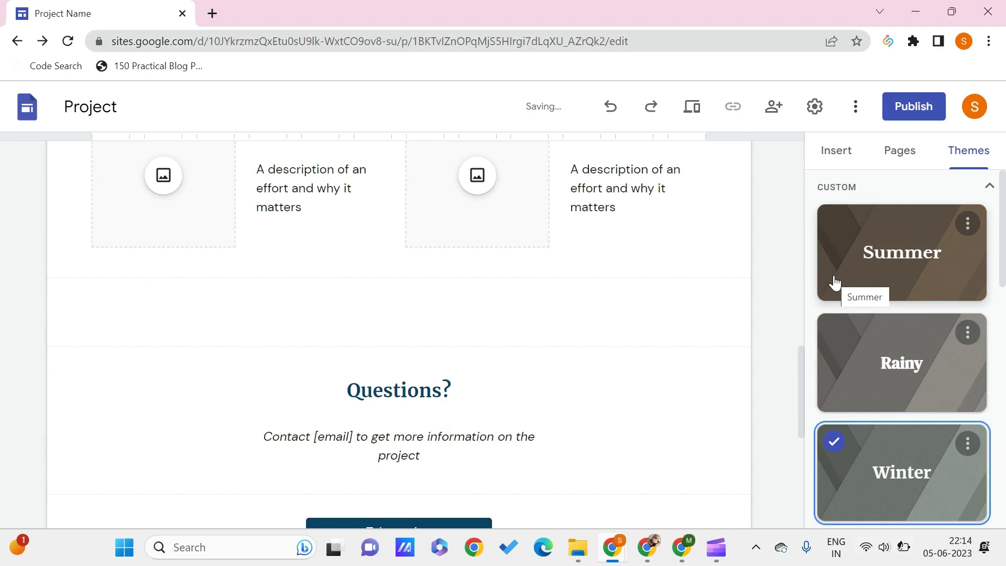
- Switch the site through Summer, Rainy and Winter again, ending on Winter
{"action": "left_click", "coordinate": [835, 283]}
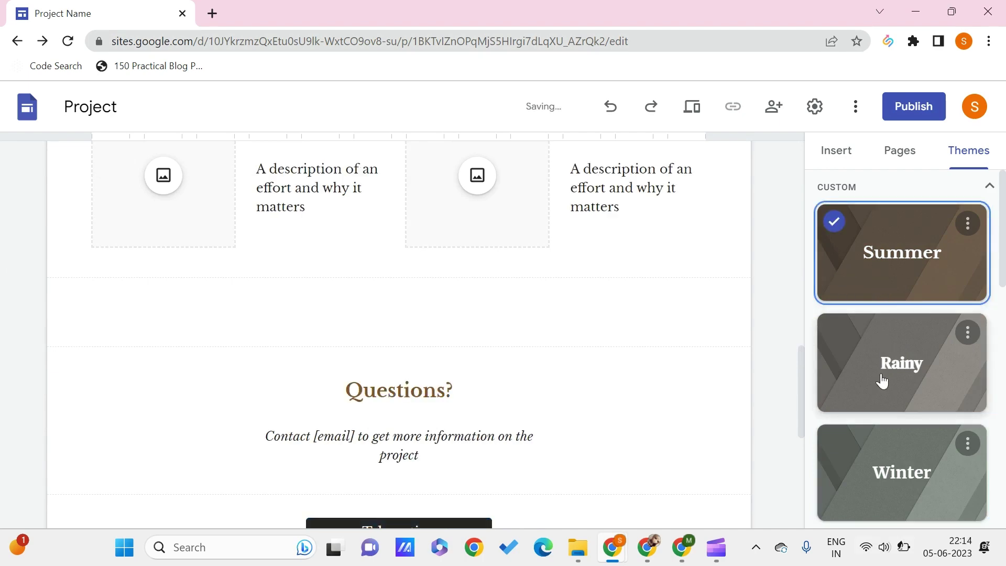
{"action": "left_click", "coordinate": [905, 331]}
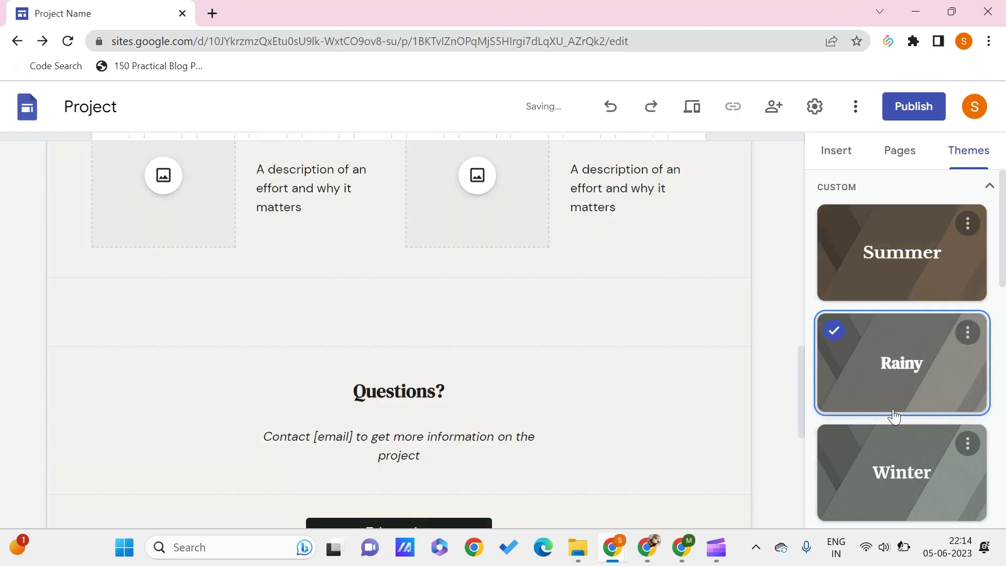
{"action": "left_click", "coordinate": [895, 474]}
{"action": "scroll", "coordinate": [869, 419], "scroll_direction": "down", "scroll_amount": 5}
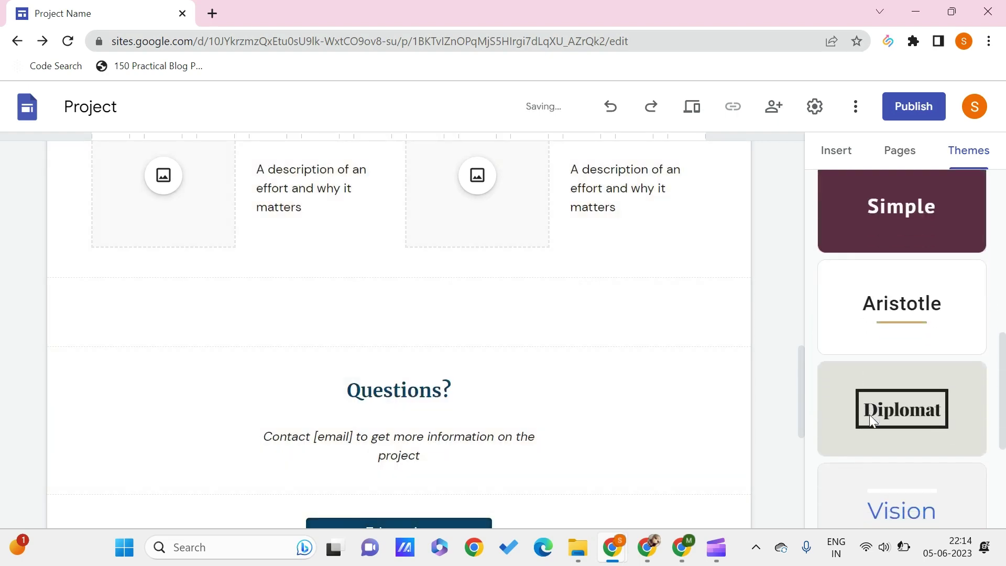
{"action": "scroll", "coordinate": [866, 265], "scroll_direction": "up", "scroll_amount": 7}
- Apply Google's built-in Aristotle theme to the site
{"action": "left_click", "coordinate": [641, 315]}
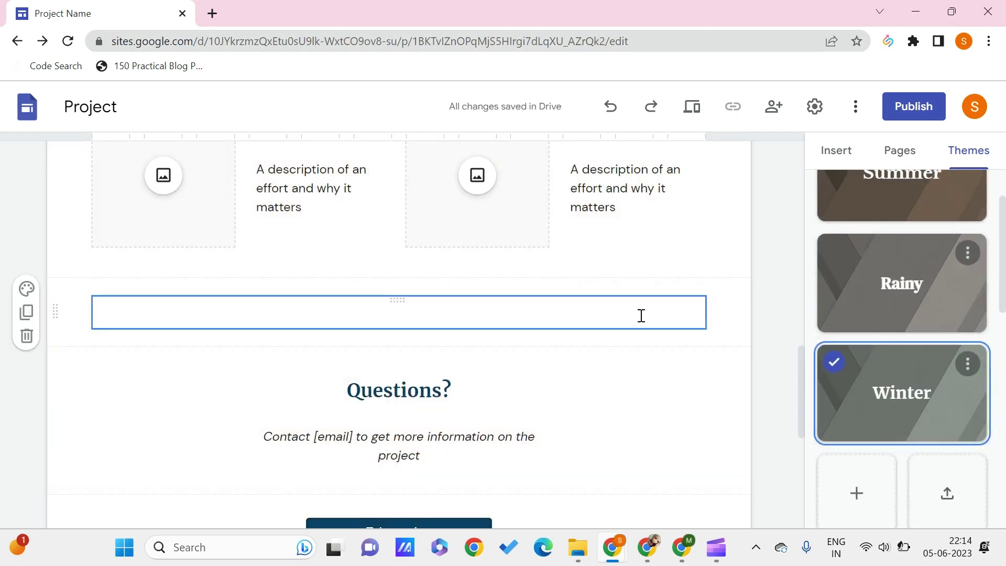
{"action": "scroll", "coordinate": [901, 382], "scroll_direction": "down", "scroll_amount": 10}
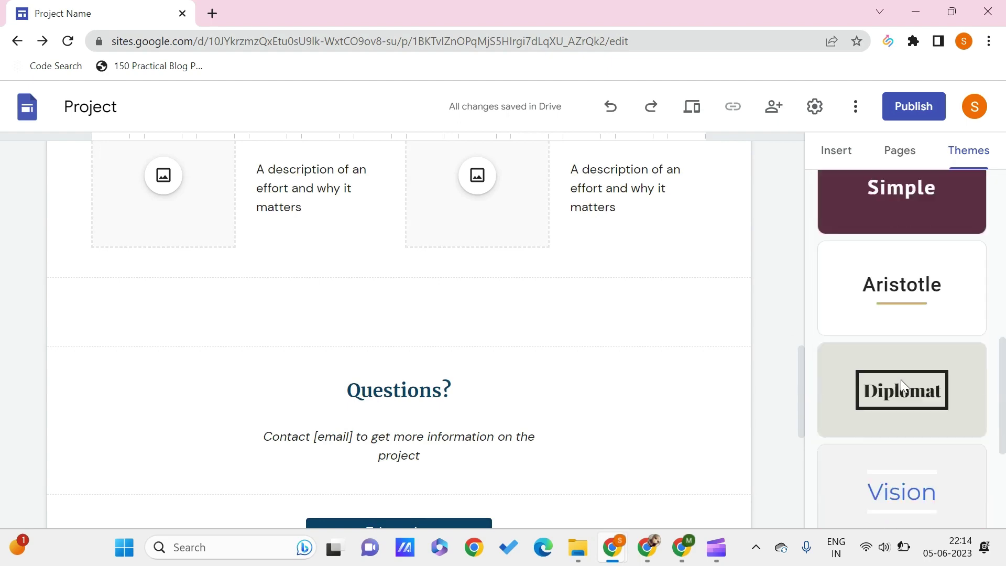
{"action": "scroll", "coordinate": [901, 382], "scroll_direction": "up", "scroll_amount": 5}
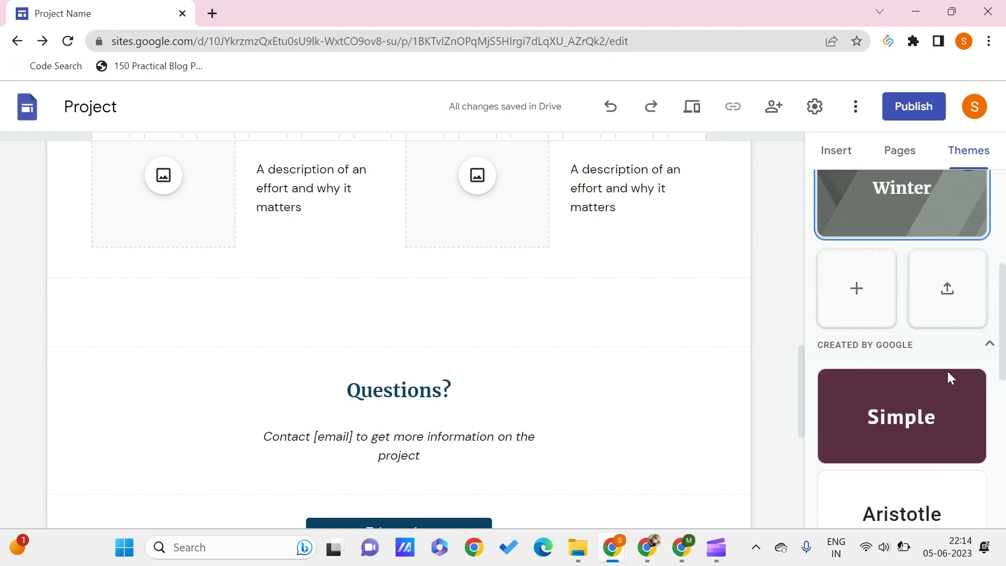
{"action": "scroll", "coordinate": [923, 414], "scroll_direction": "down", "scroll_amount": 2}
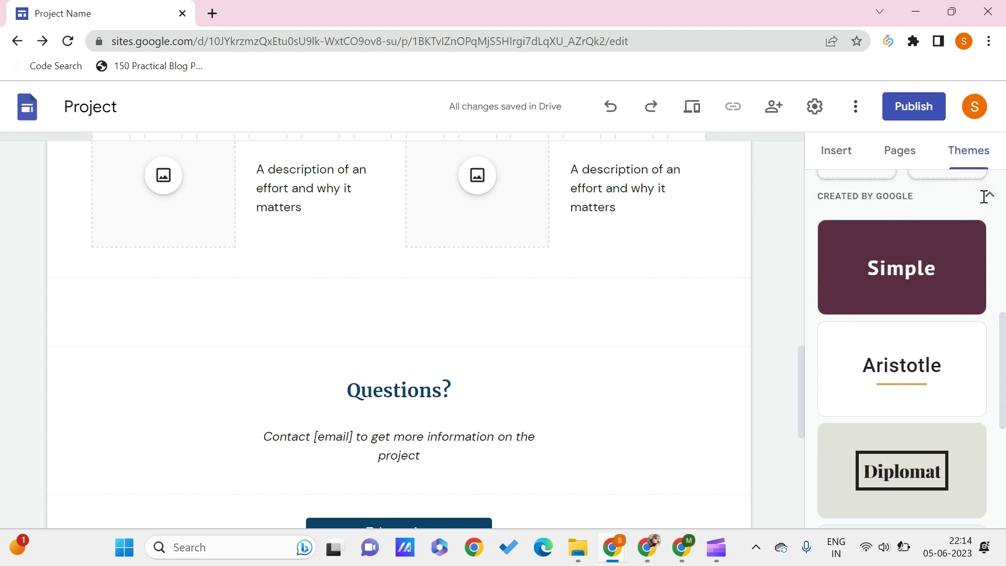
{"action": "left_click", "coordinate": [897, 371]}
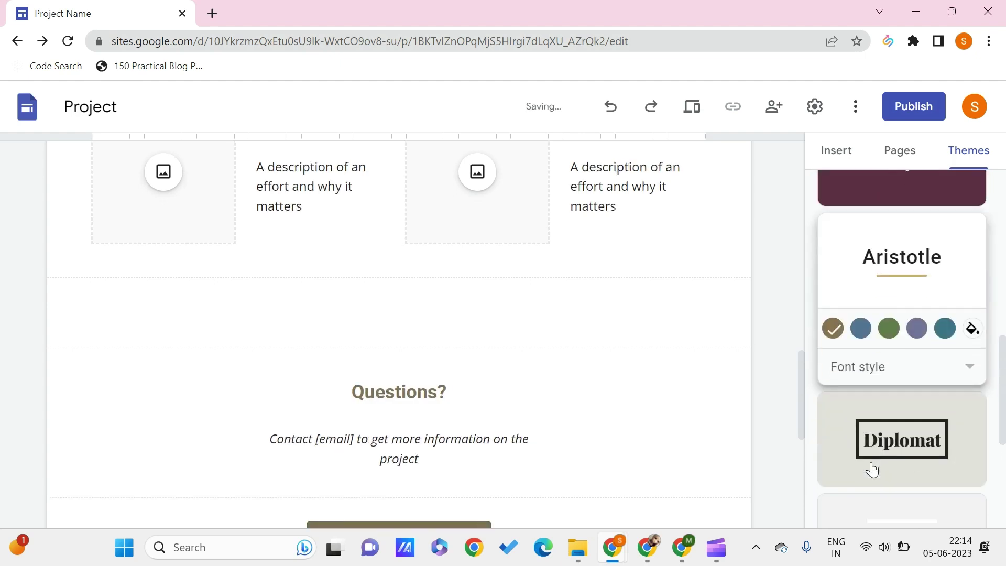
- Switch to the Diplomat theme and set its colour to maroon after trying dark blue
{"action": "left_click", "coordinate": [891, 417]}
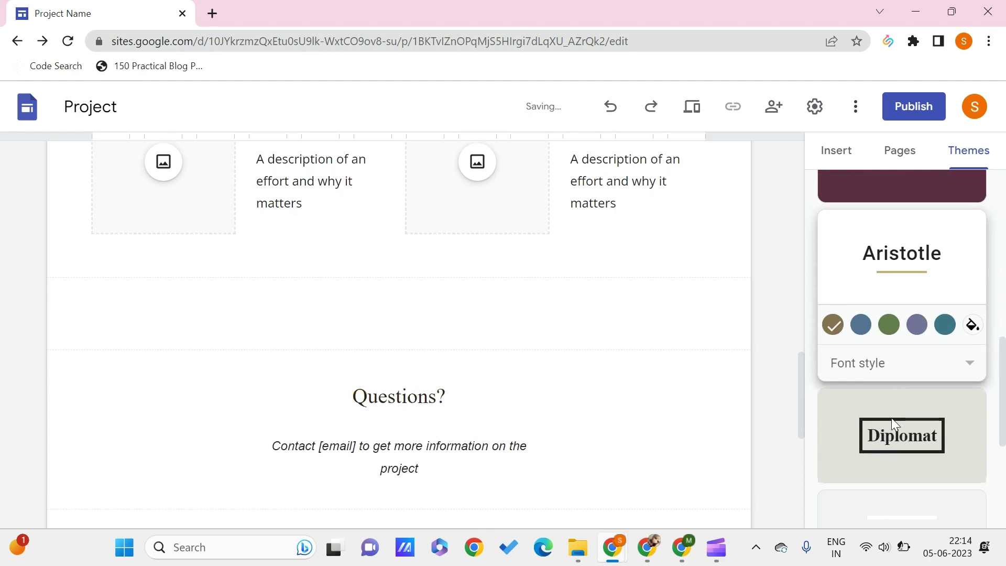
{"action": "scroll", "coordinate": [903, 423], "scroll_direction": "down", "scroll_amount": 3}
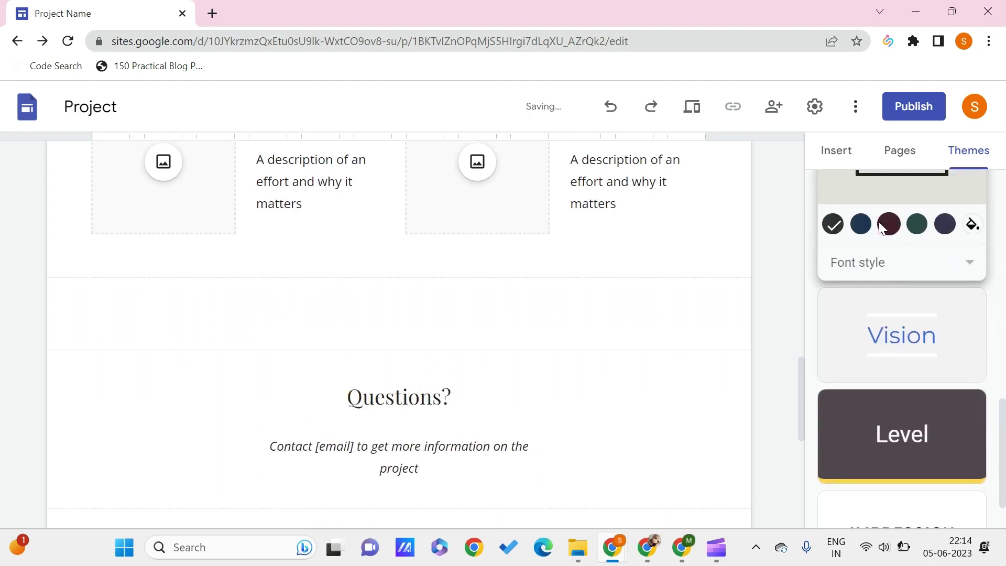
{"action": "left_click", "coordinate": [861, 224]}
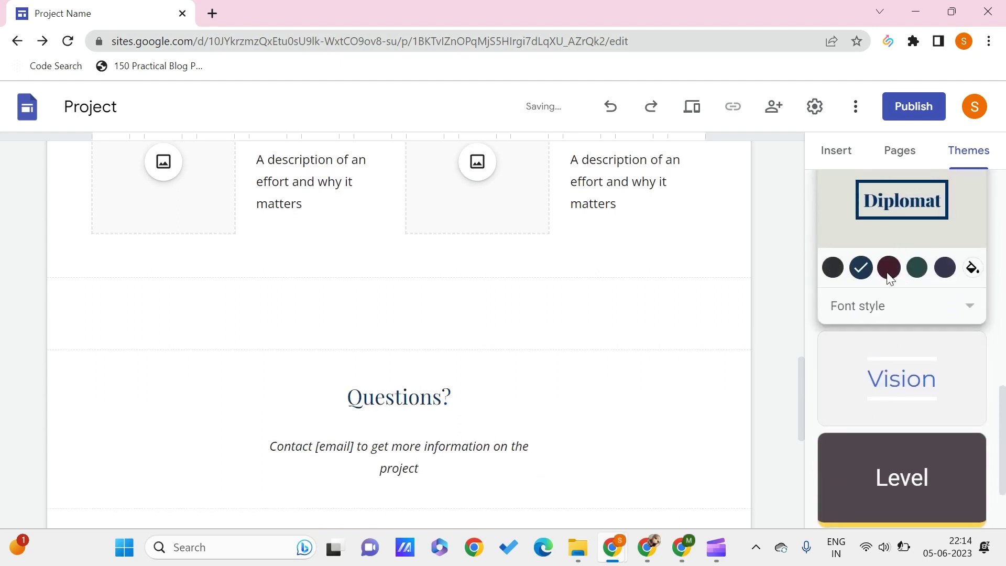
{"action": "left_click", "coordinate": [889, 274]}
{"action": "scroll", "coordinate": [875, 340], "scroll_direction": "down", "scroll_amount": 2}
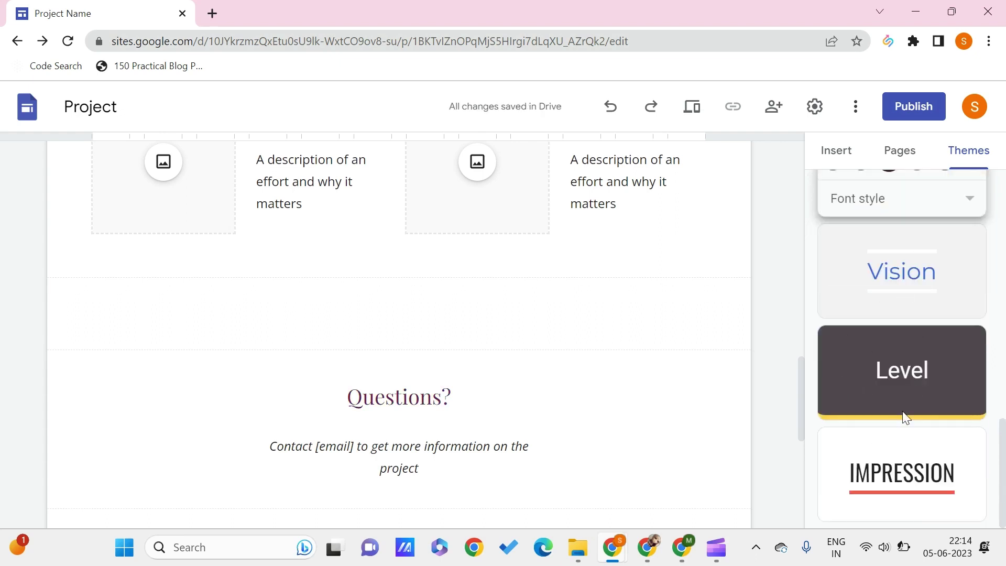
{"action": "scroll", "coordinate": [887, 366], "scroll_direction": "up", "scroll_amount": 15}
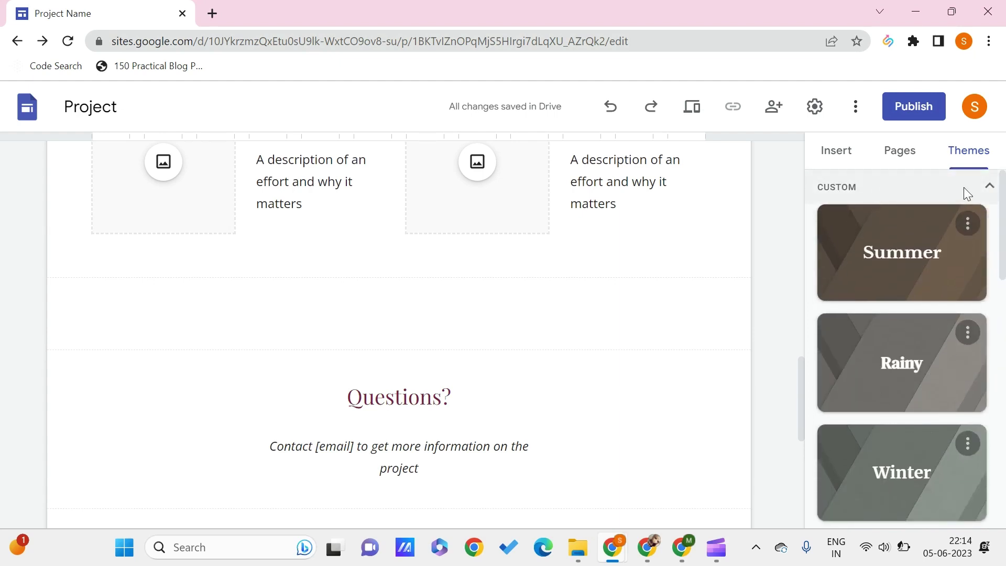
{"action": "left_click", "coordinate": [964, 187]}
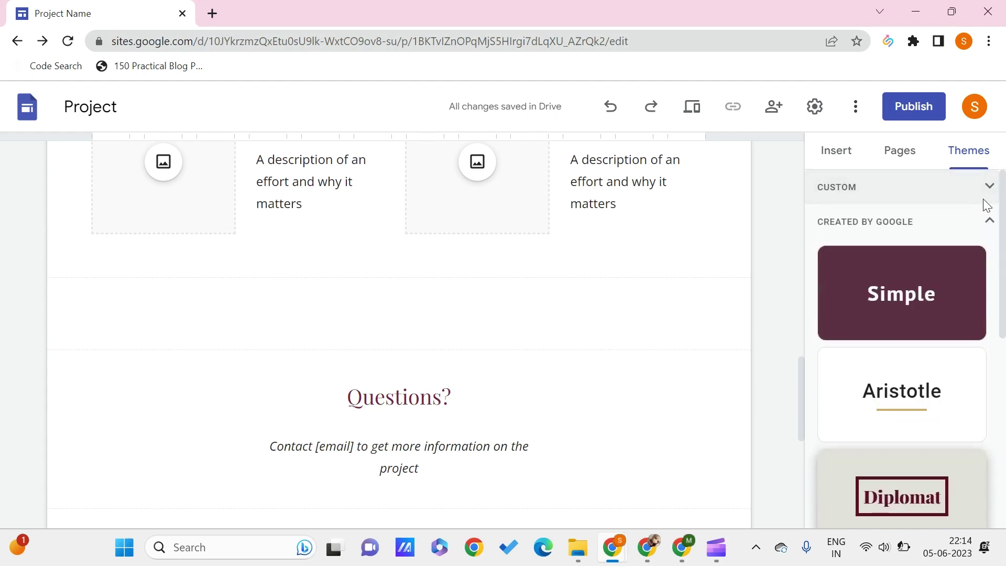
{"action": "left_click", "coordinate": [982, 199]}
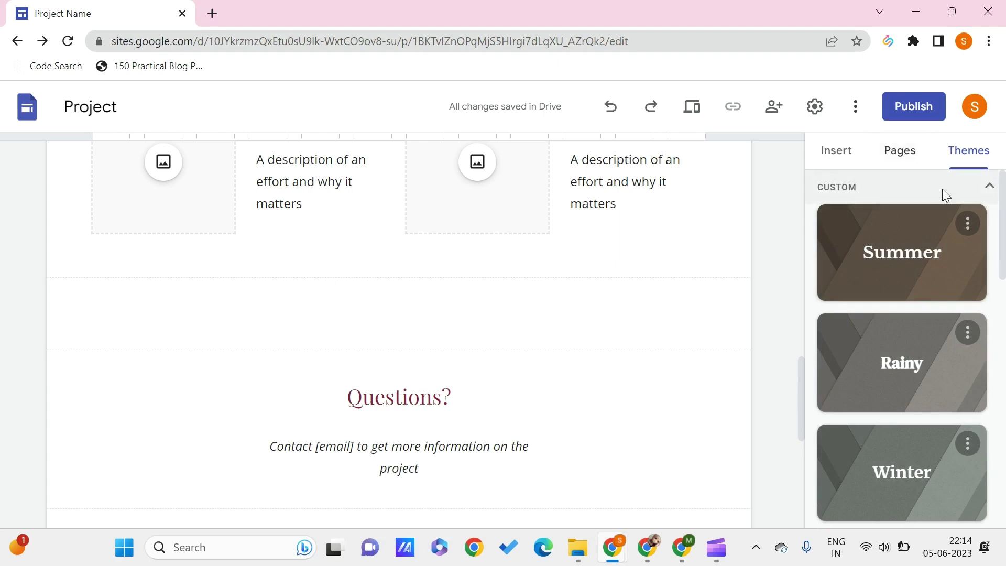
{"action": "left_click", "coordinate": [985, 192]}
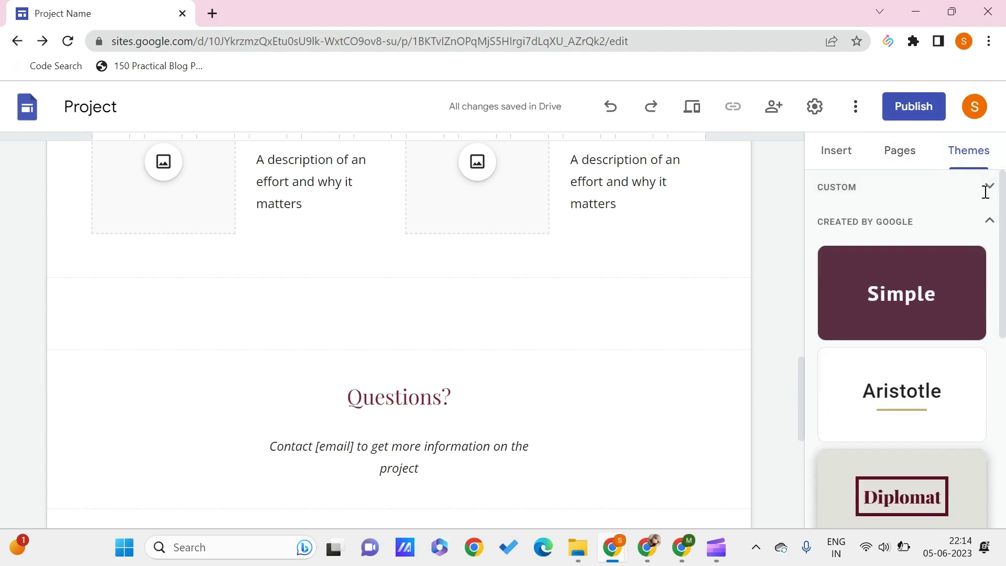